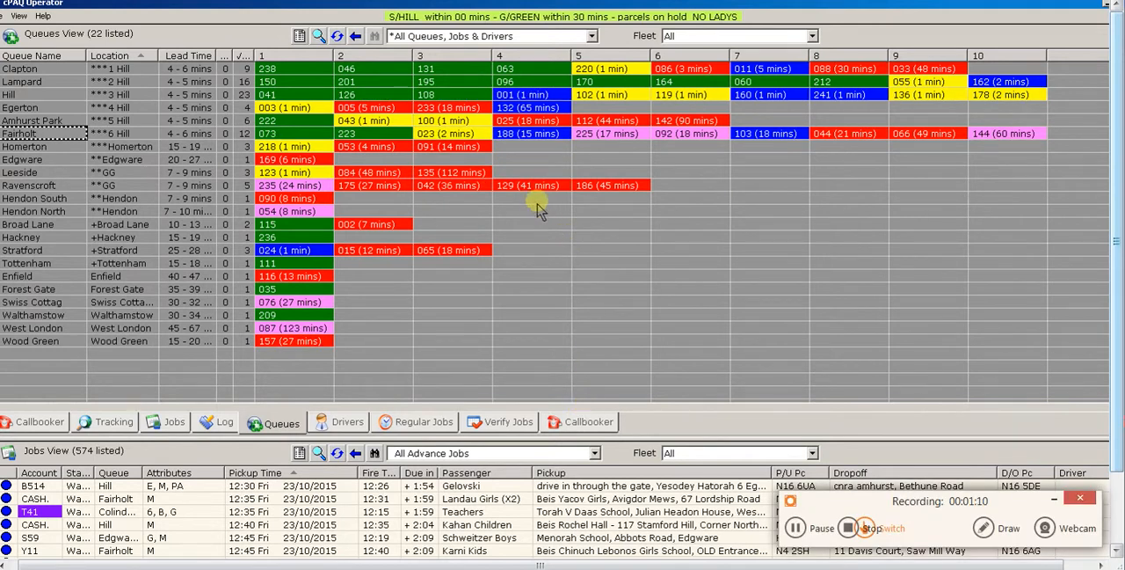
Open the current cash booking and set its attributes to 6 Passengers Airport, Lady Driver and Reliable, removing Male Driver
{"action": "mouse_move", "coordinate": [370, 76]}
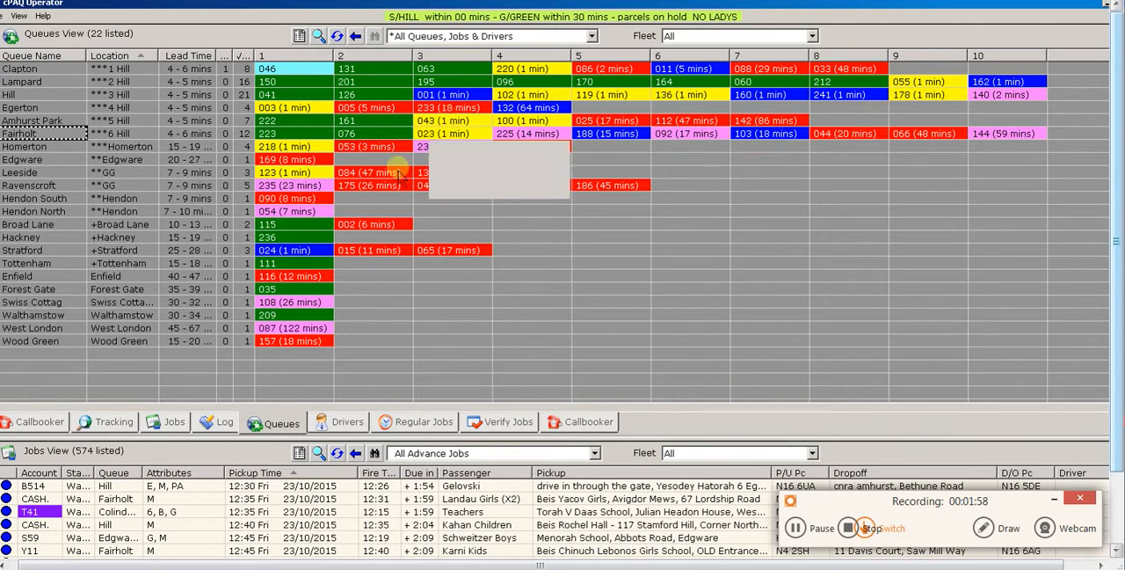
{"action": "left_click", "coordinate": [40, 422]}
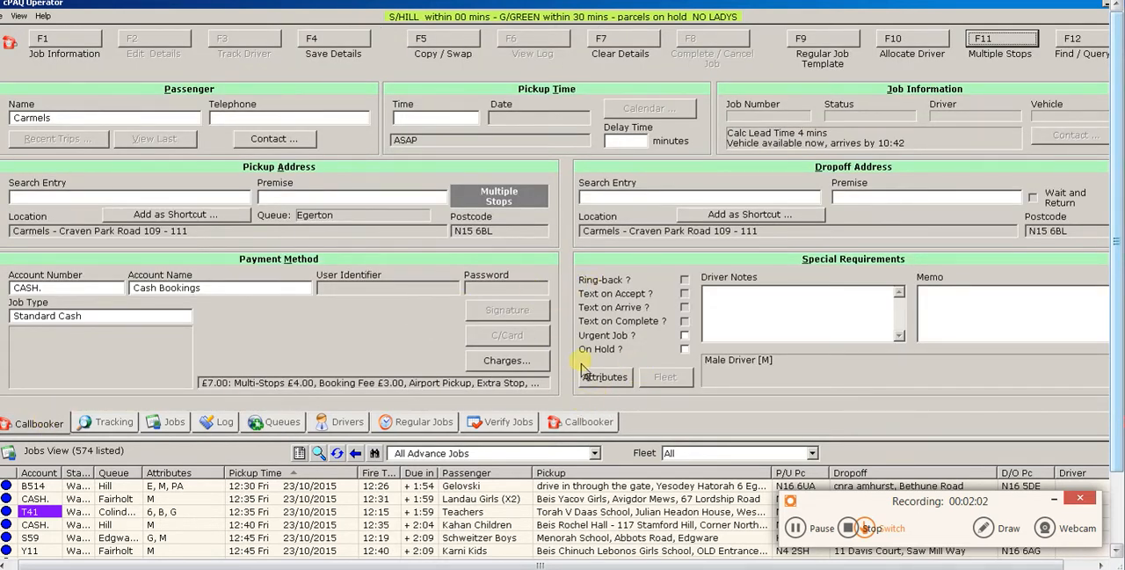
{"action": "left_click", "coordinate": [608, 385]}
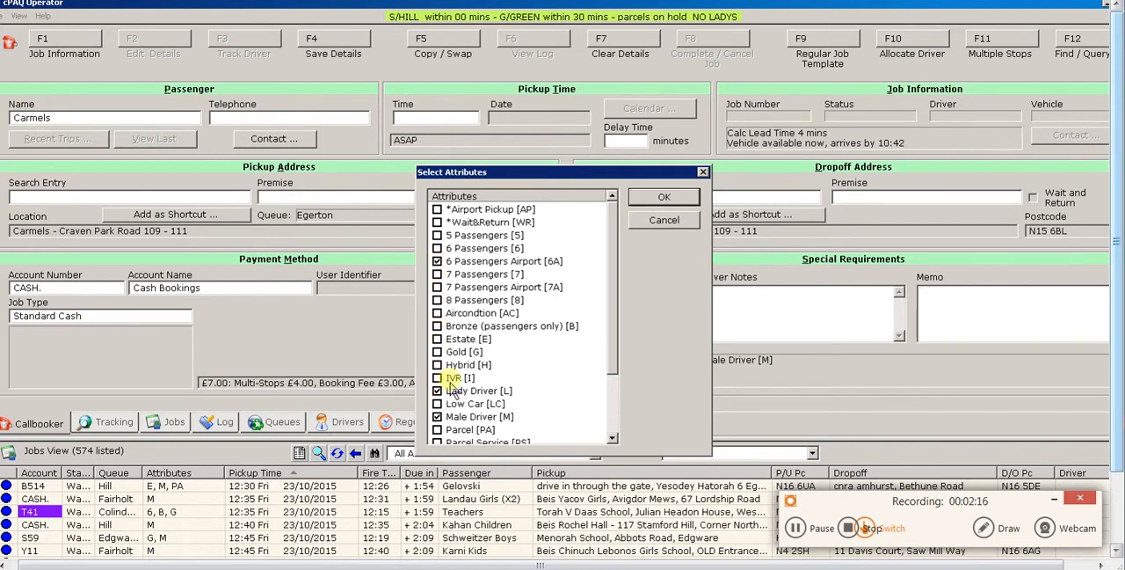
{"action": "left_click_drag", "start_coordinate": [611, 324], "coordinate": [603, 398]}
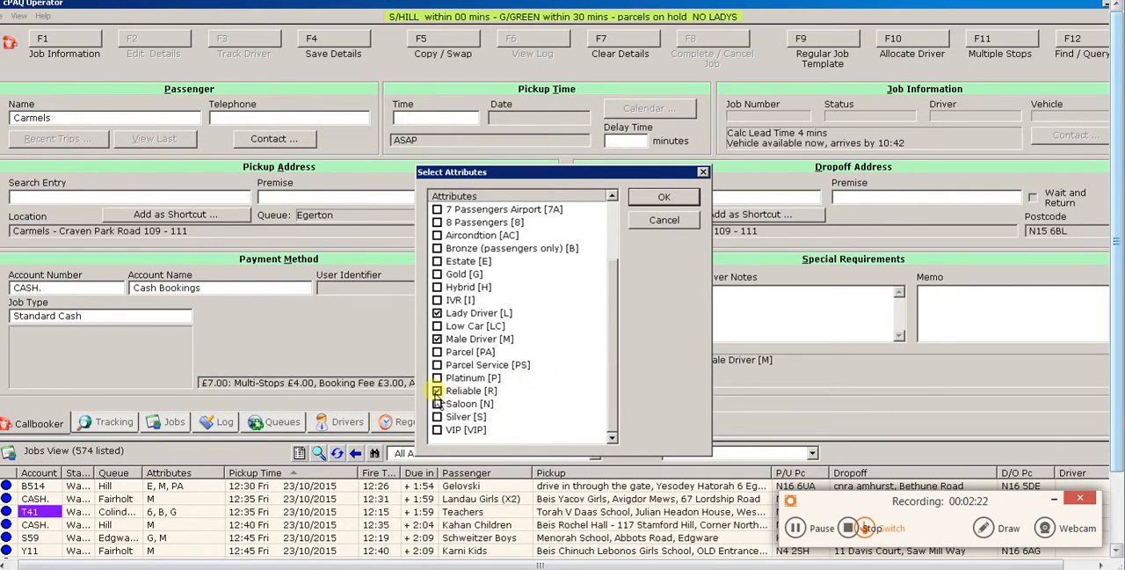
{"action": "left_click", "coordinate": [437, 339]}
{"action": "left_click", "coordinate": [613, 349]}
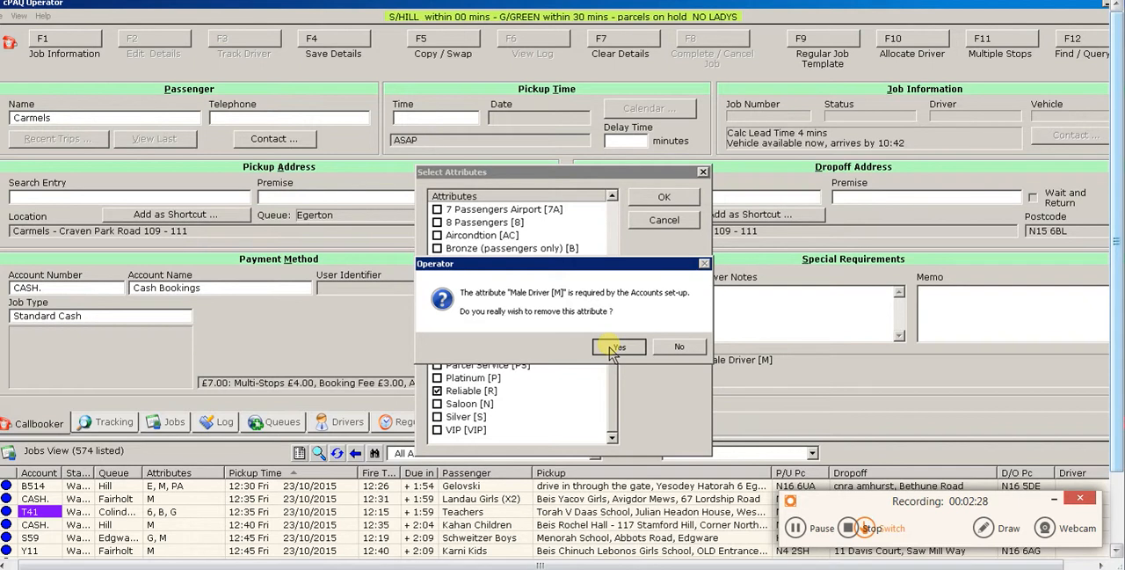
{"action": "left_click", "coordinate": [613, 349]}
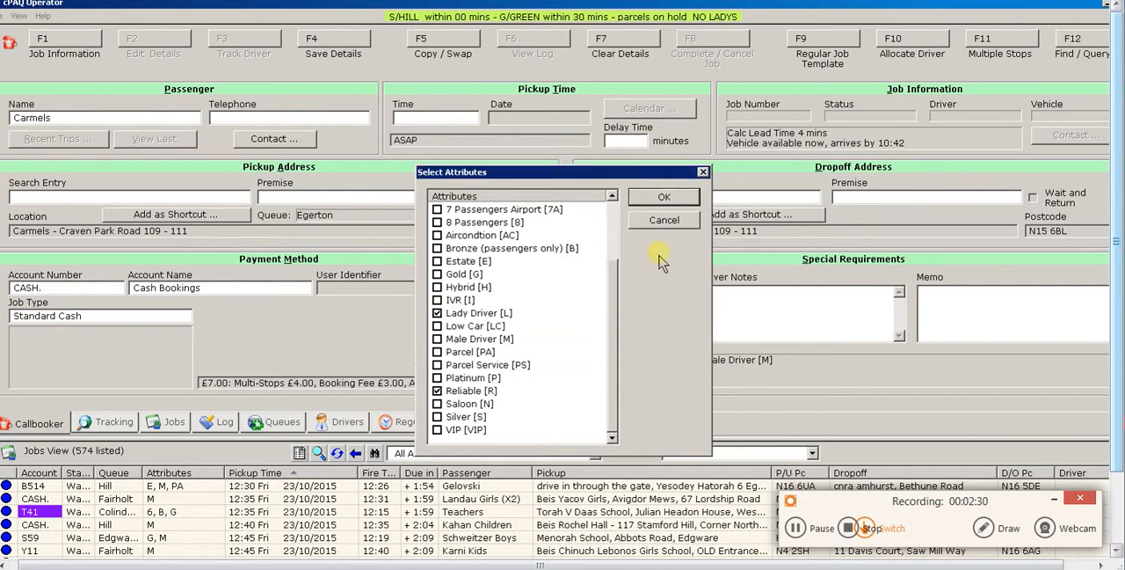
{"action": "left_click", "coordinate": [665, 196]}
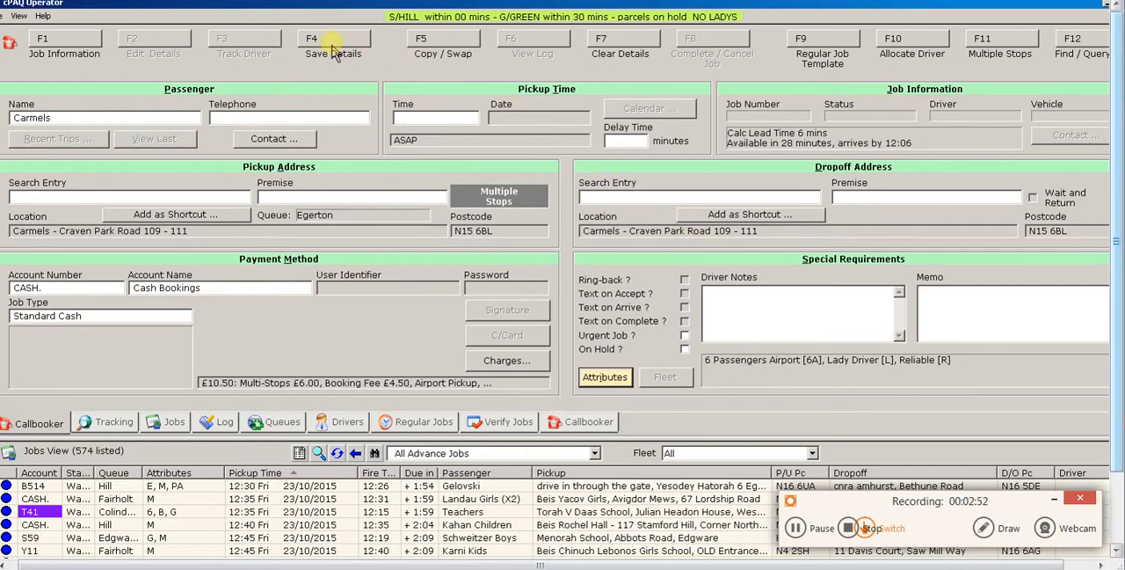
Clear the booking form without saving the changes and enter the pickup street address for a new booking
{"action": "key", "text": "shift"}
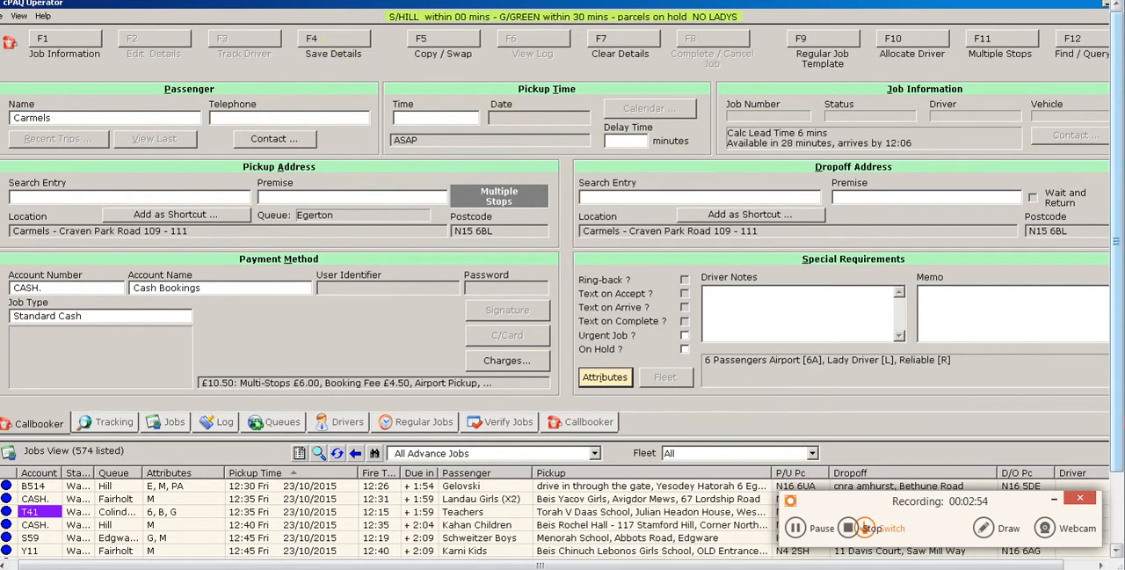
{"action": "key", "text": "F7"}
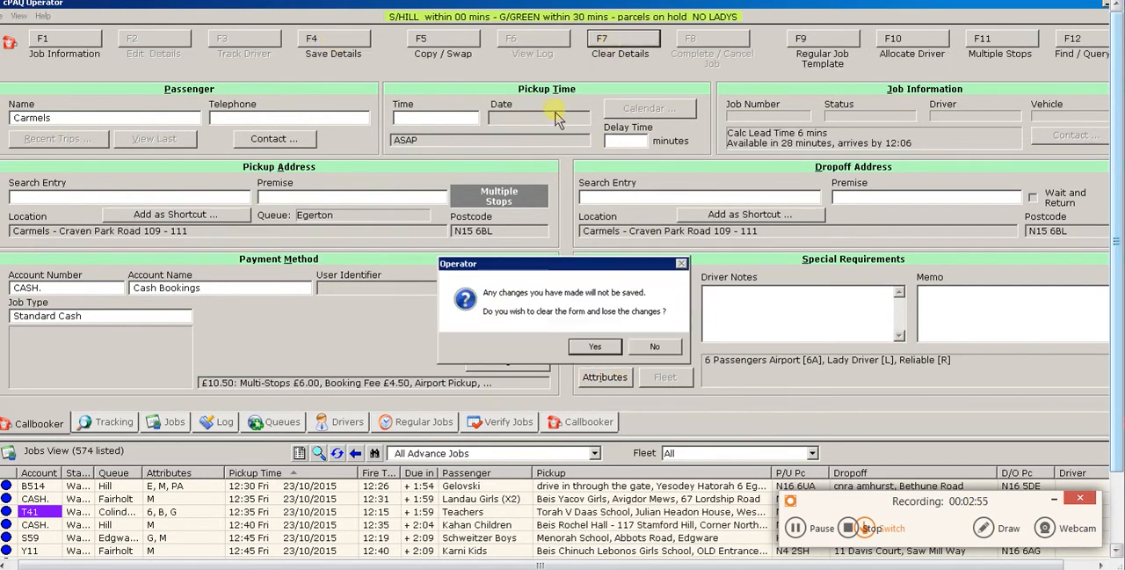
{"action": "left_click", "coordinate": [580, 350]}
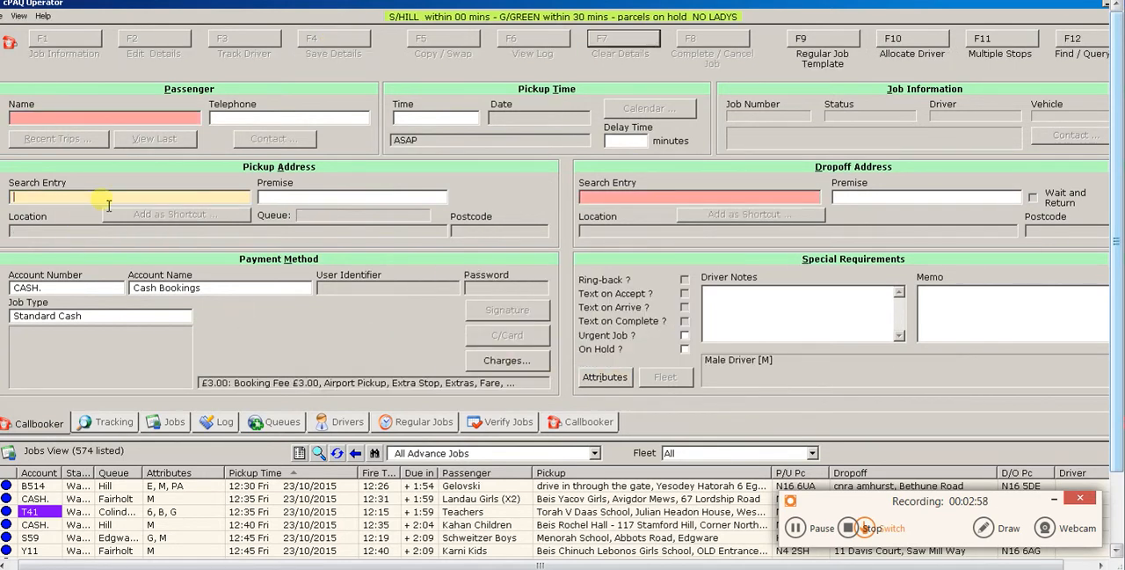
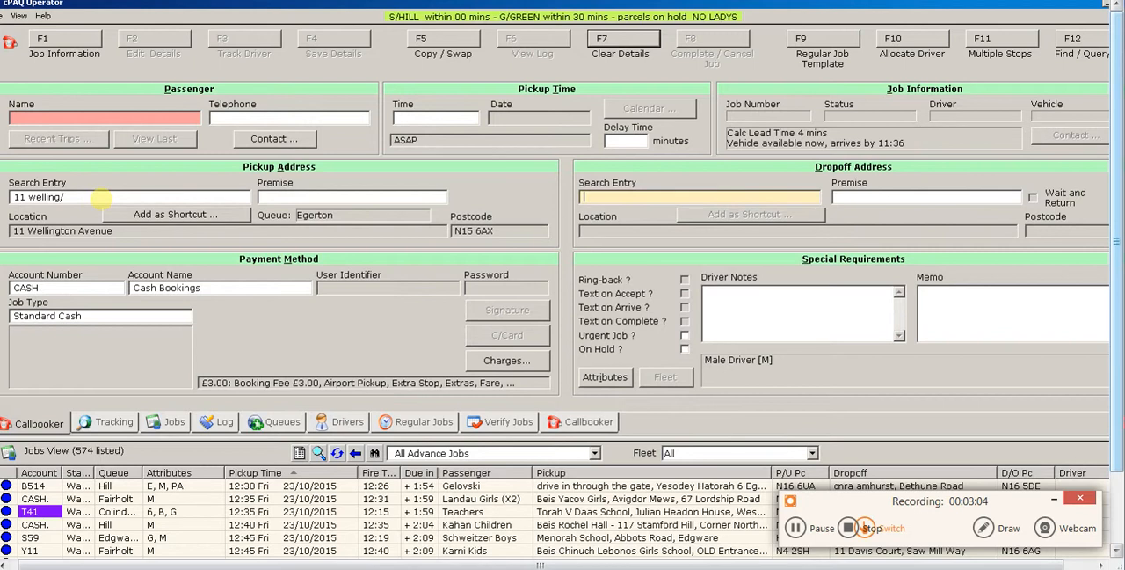
{"action": "type", "text": "u euston/"}
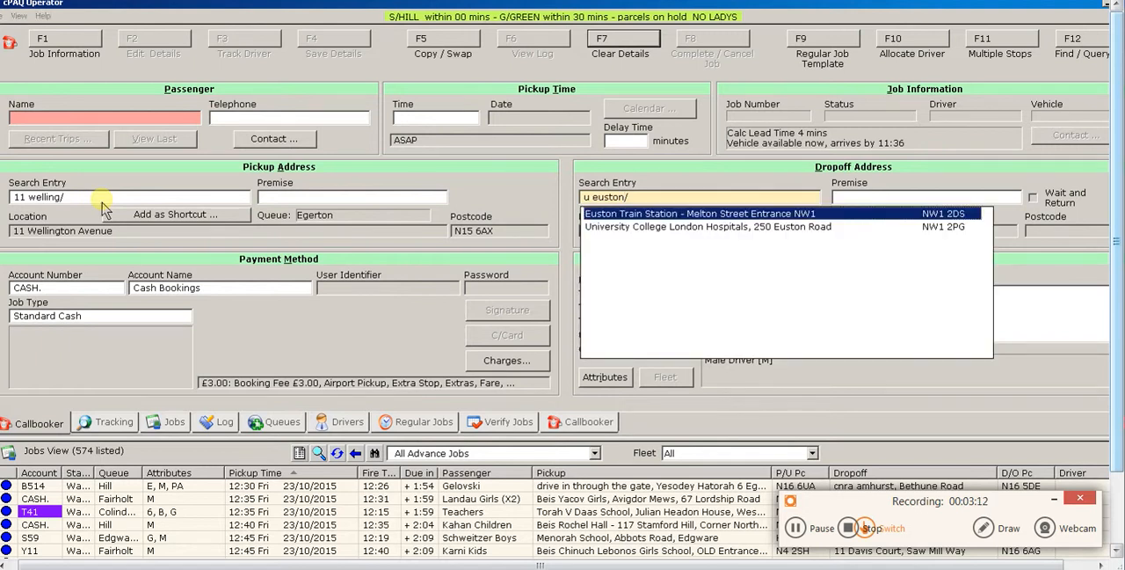
Set the dropoff to Euston Train Station - Melton Street Entrance NW1 and enter the passenger's surname
{"action": "key", "text": "Return"}
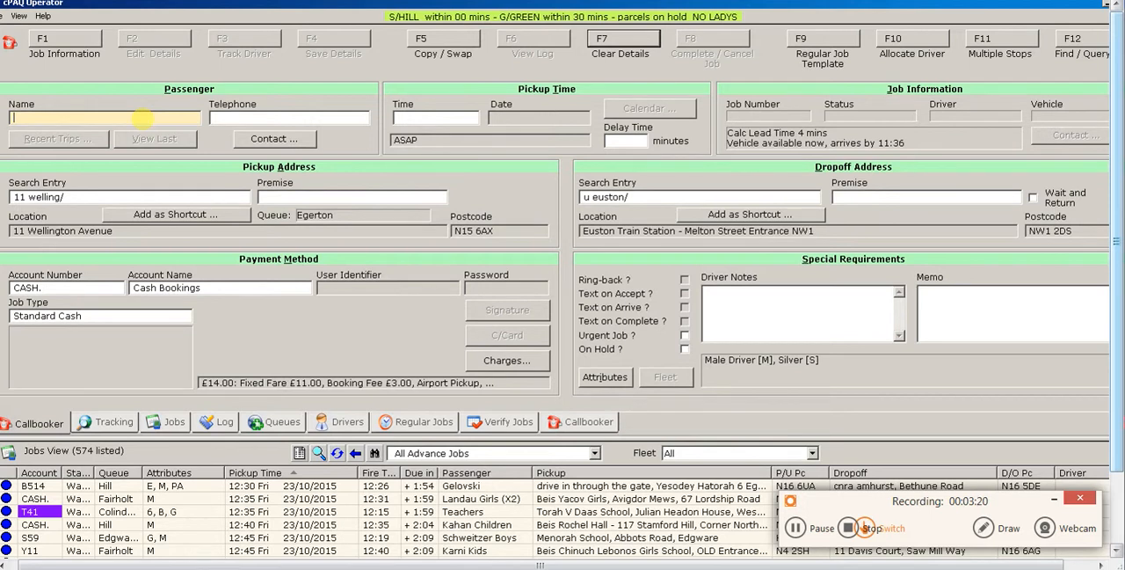
{"action": "type", "text": "stern"}
{"action": "key", "text": "Tab"}
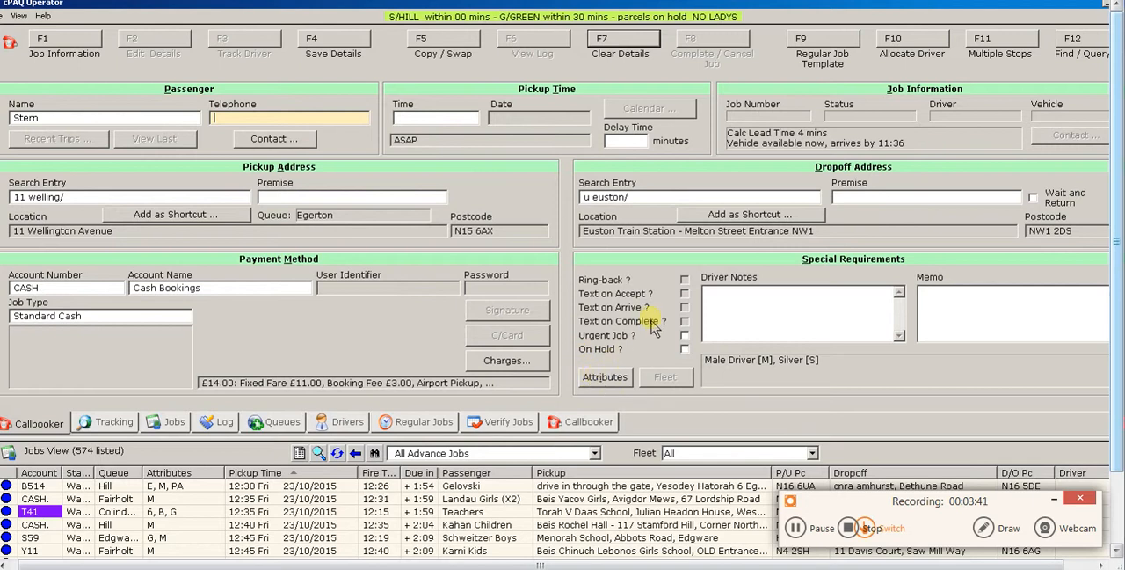
Add the Estate [E] attribute to the Euston station booking
{"action": "left_click", "coordinate": [610, 392]}
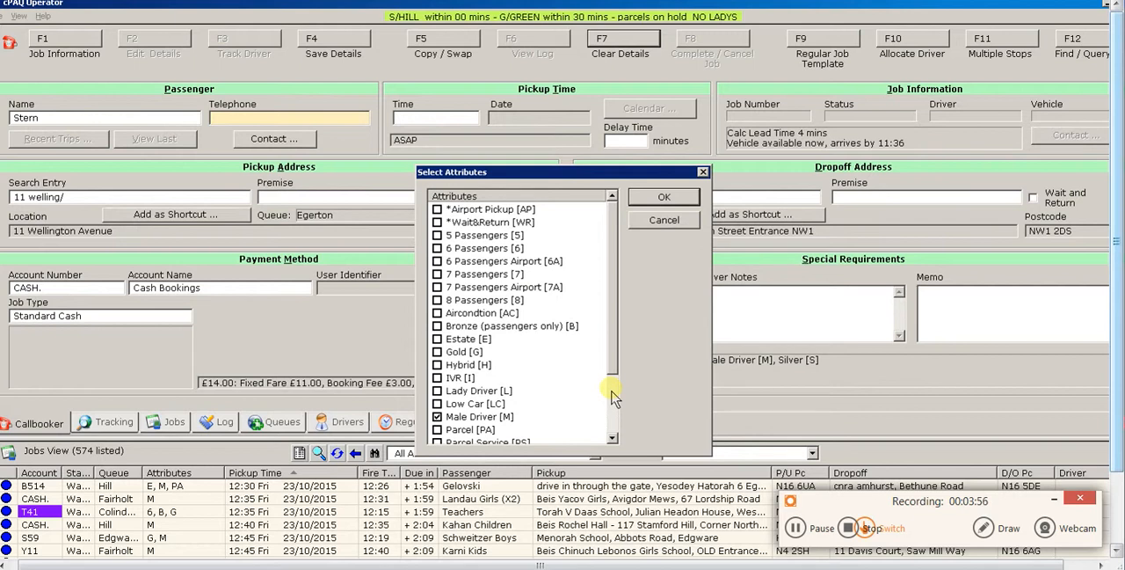
{"action": "key", "text": "e"}
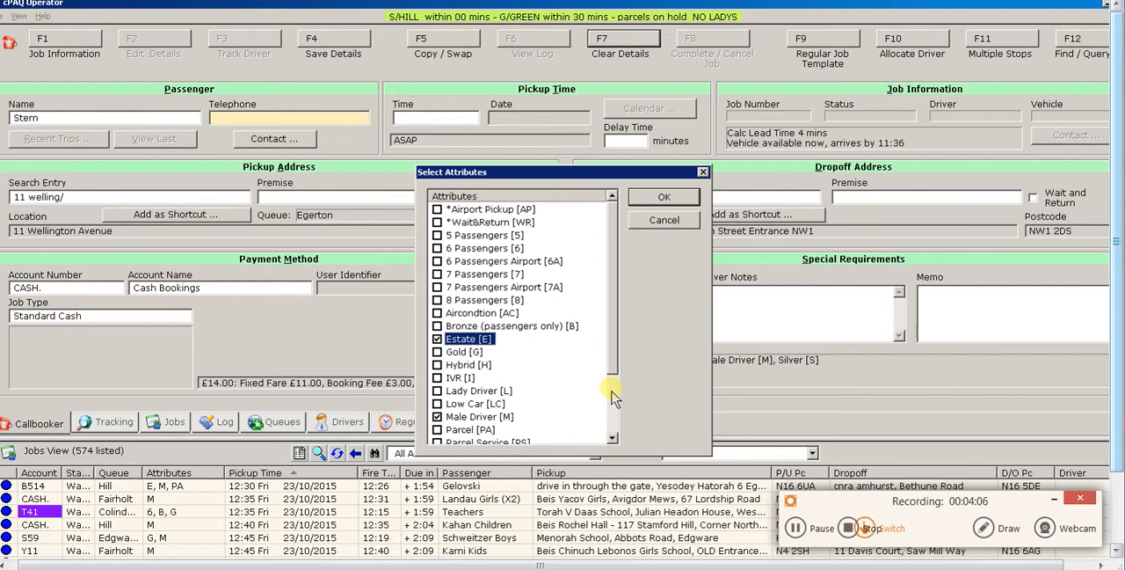
{"action": "key", "text": "Return"}
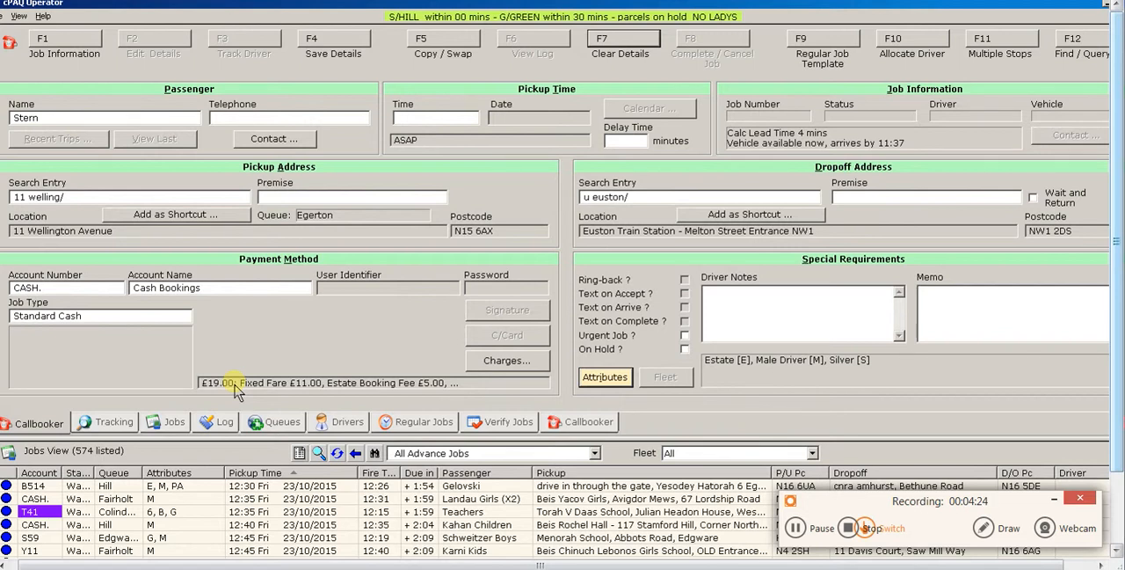
Replace the booking's Estate attribute with 5 Passengers [5]
{"action": "left_click", "coordinate": [605, 380]}
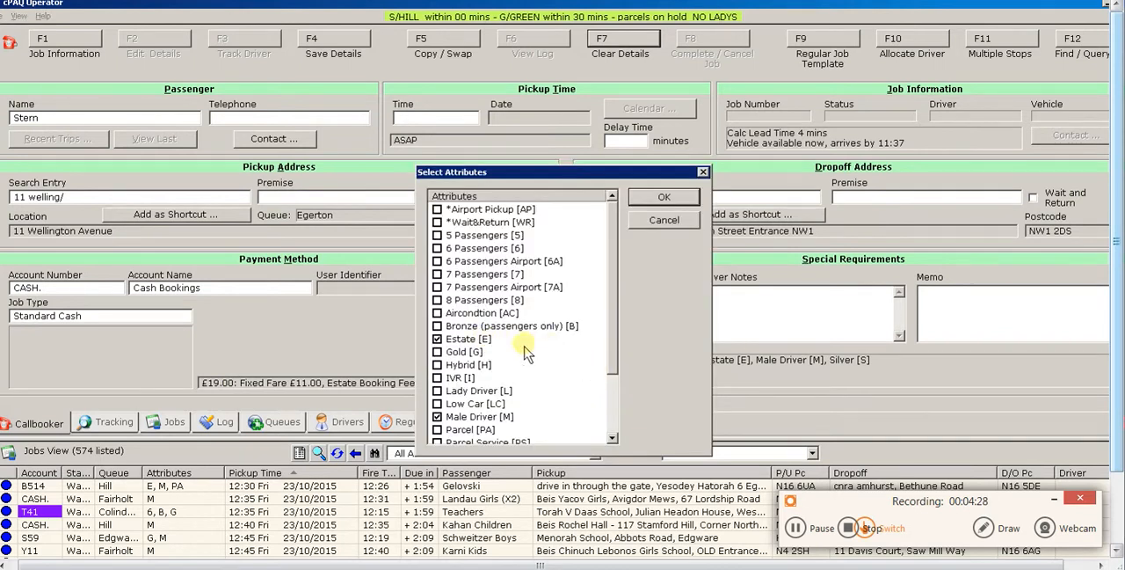
{"action": "key", "text": "e"}
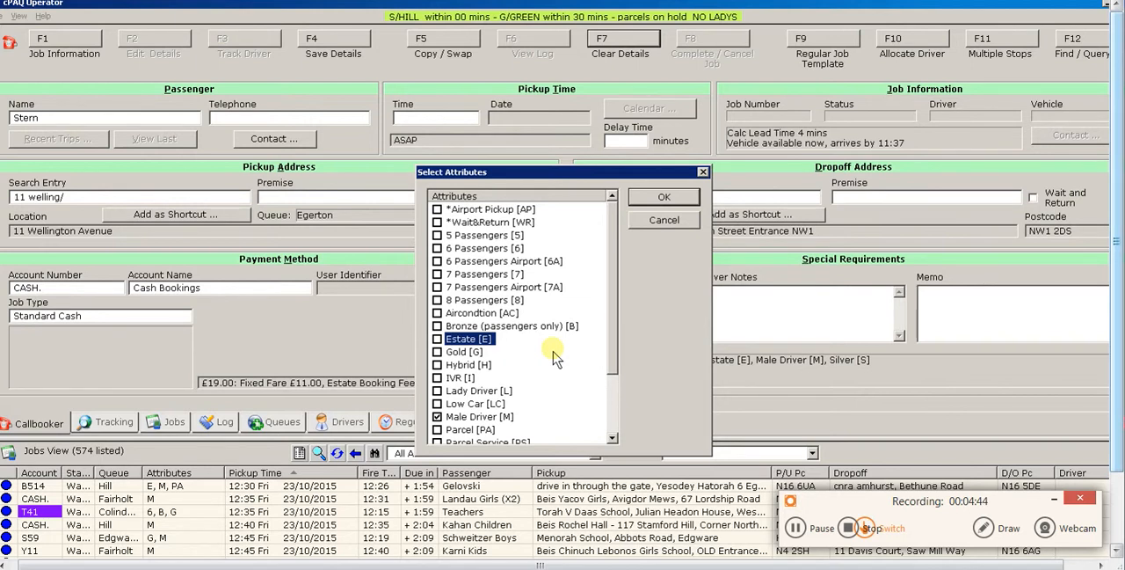
{"action": "key", "text": "6"}
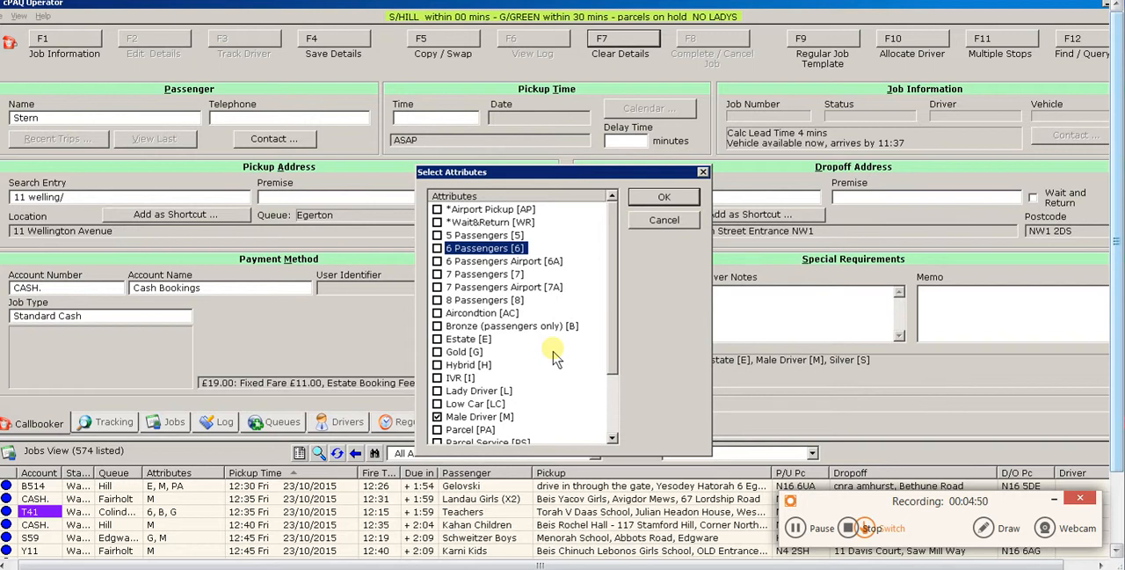
{"action": "key", "text": "Up"}
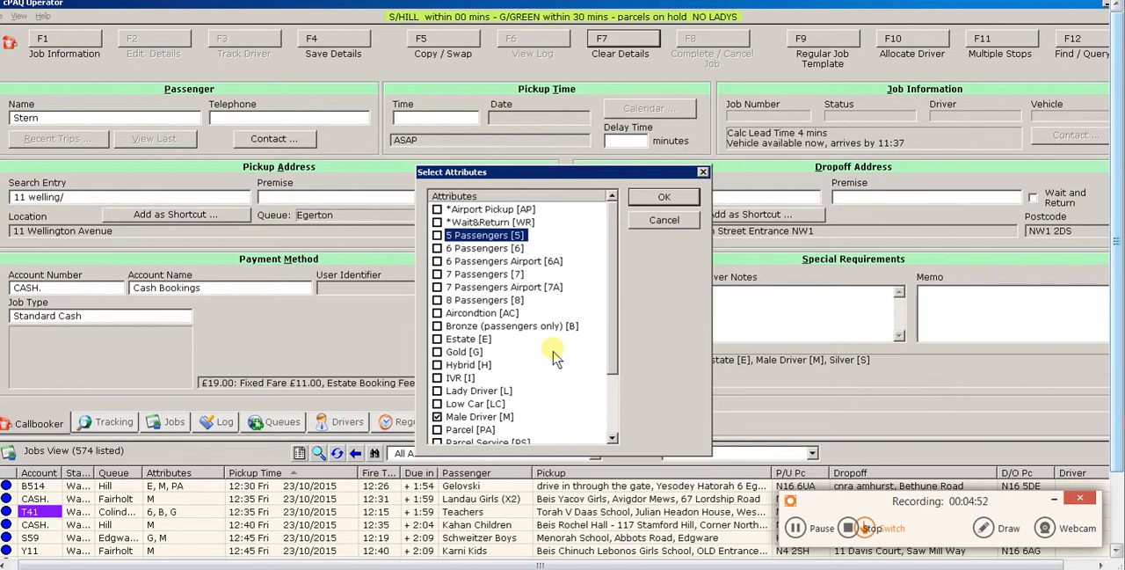
{"action": "key", "text": "Return"}
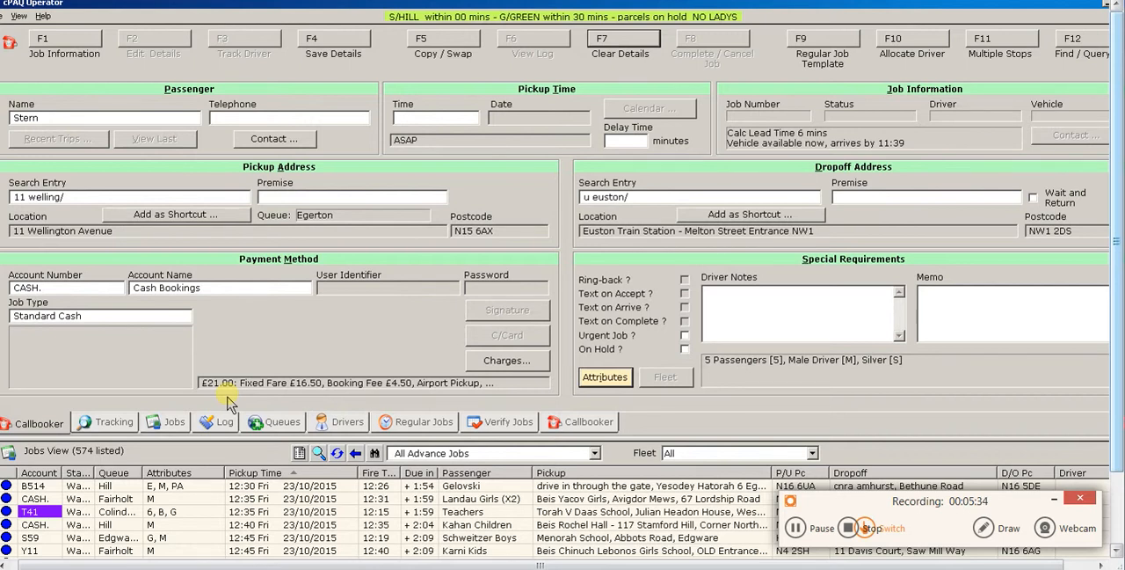
Remove the 5 Passengers attribute from the booking and add Parcel [PA] instead
{"action": "key", "text": "shift"}
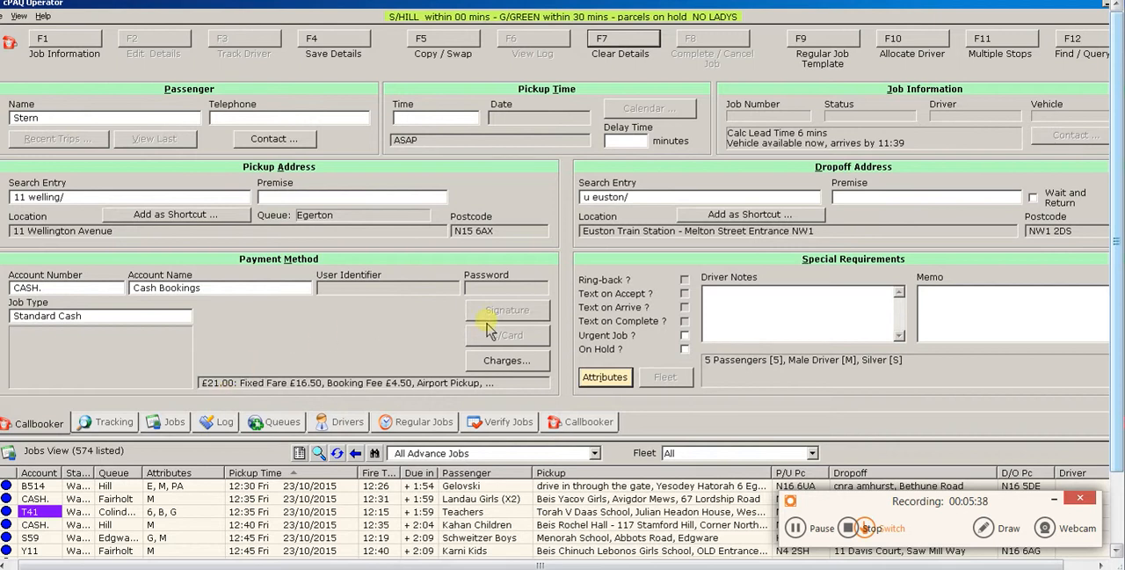
{"action": "left_click", "coordinate": [601, 380]}
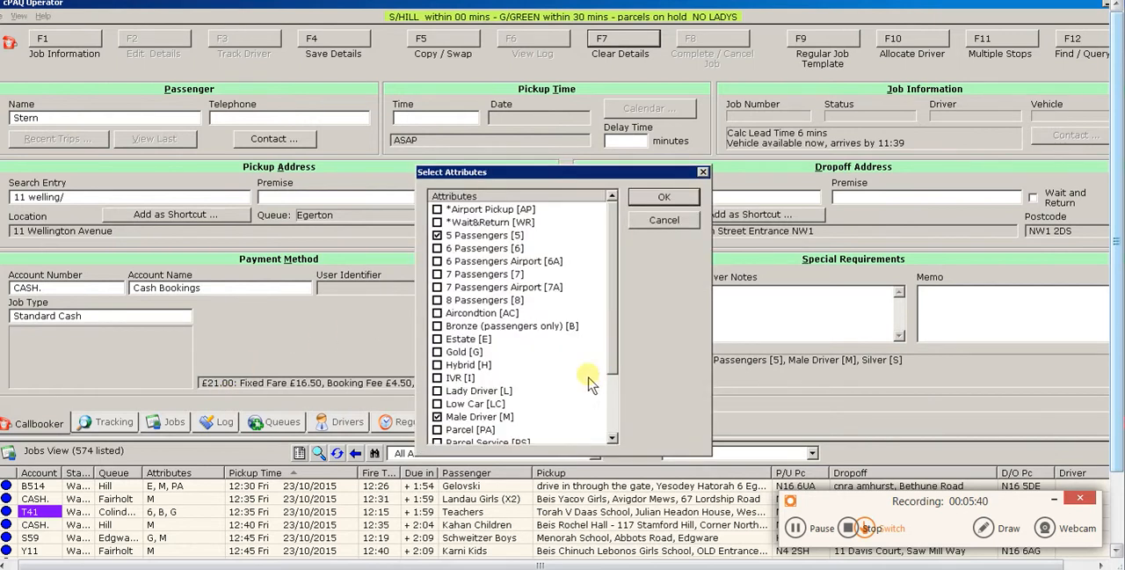
{"action": "left_click", "coordinate": [438, 237]}
{"action": "key", "text": "p"}
{"action": "key", "text": "space"}
{"action": "key", "text": "Return"}
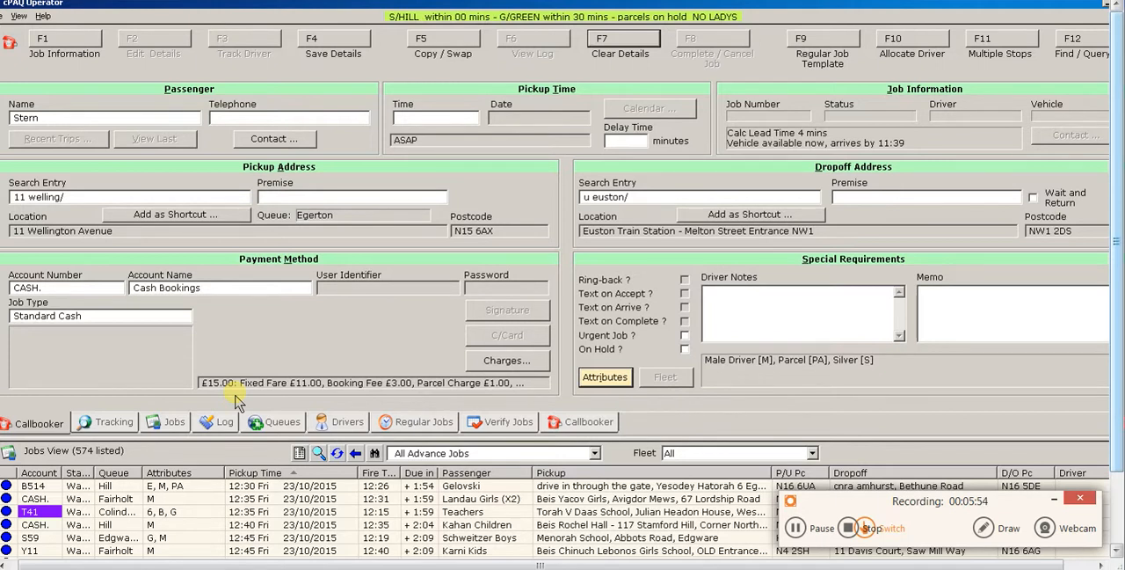
Replace the Euston station dropoff search entry with an abbreviated house number and street
{"action": "left_click", "coordinate": [656, 201]}
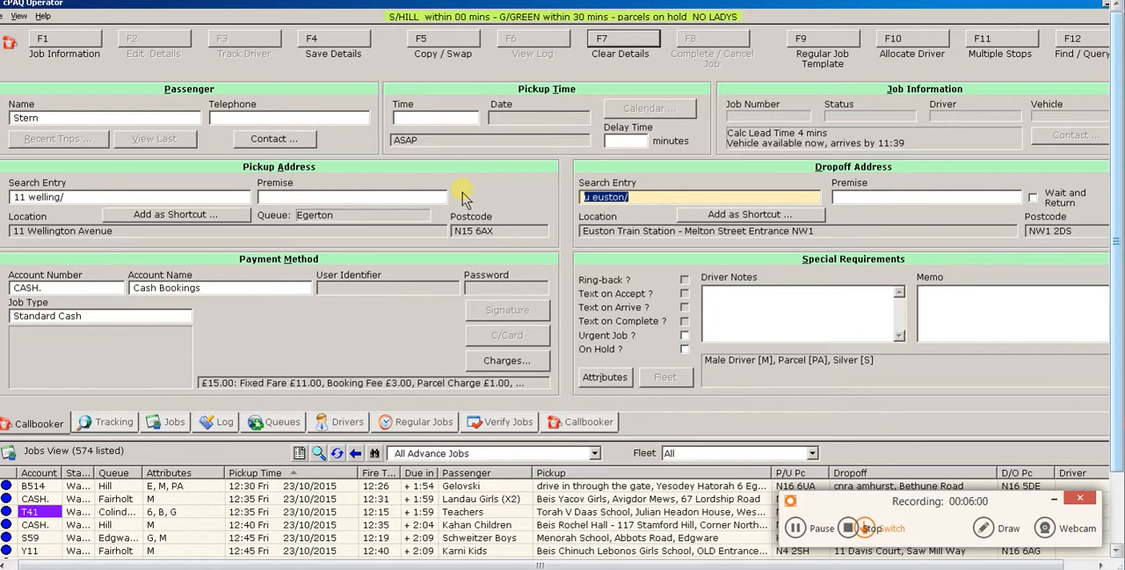
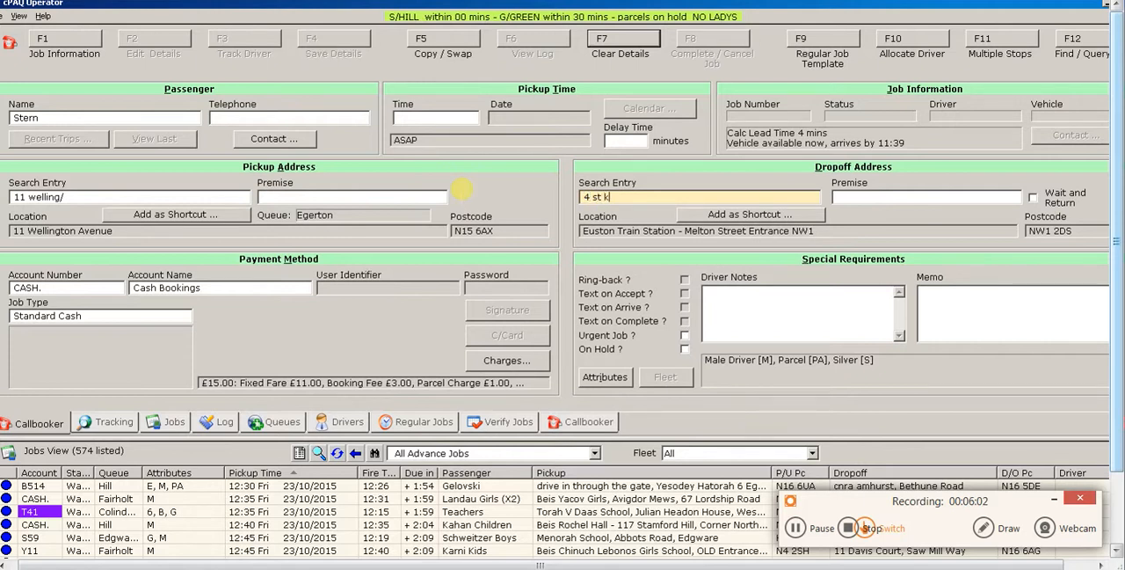